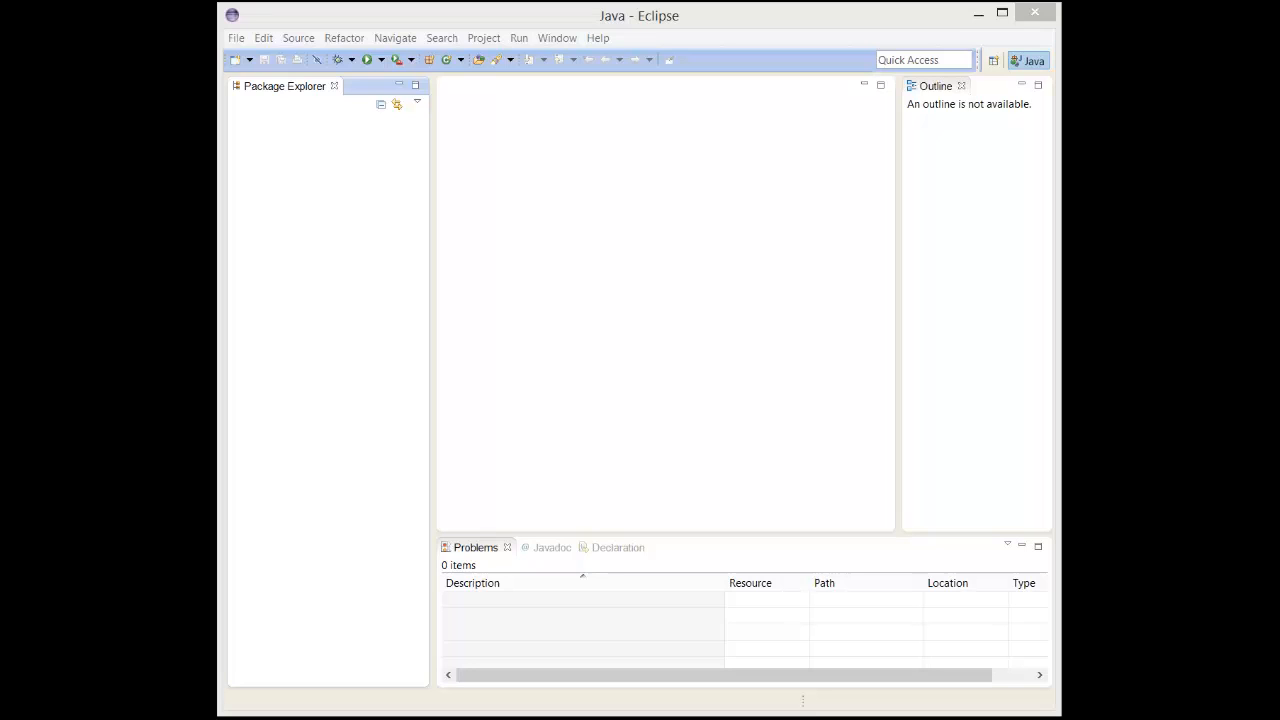
Start adding a new software repository from an archive and browse to the H:\gwtsanbox\bin folder.
left_click(600, 38)
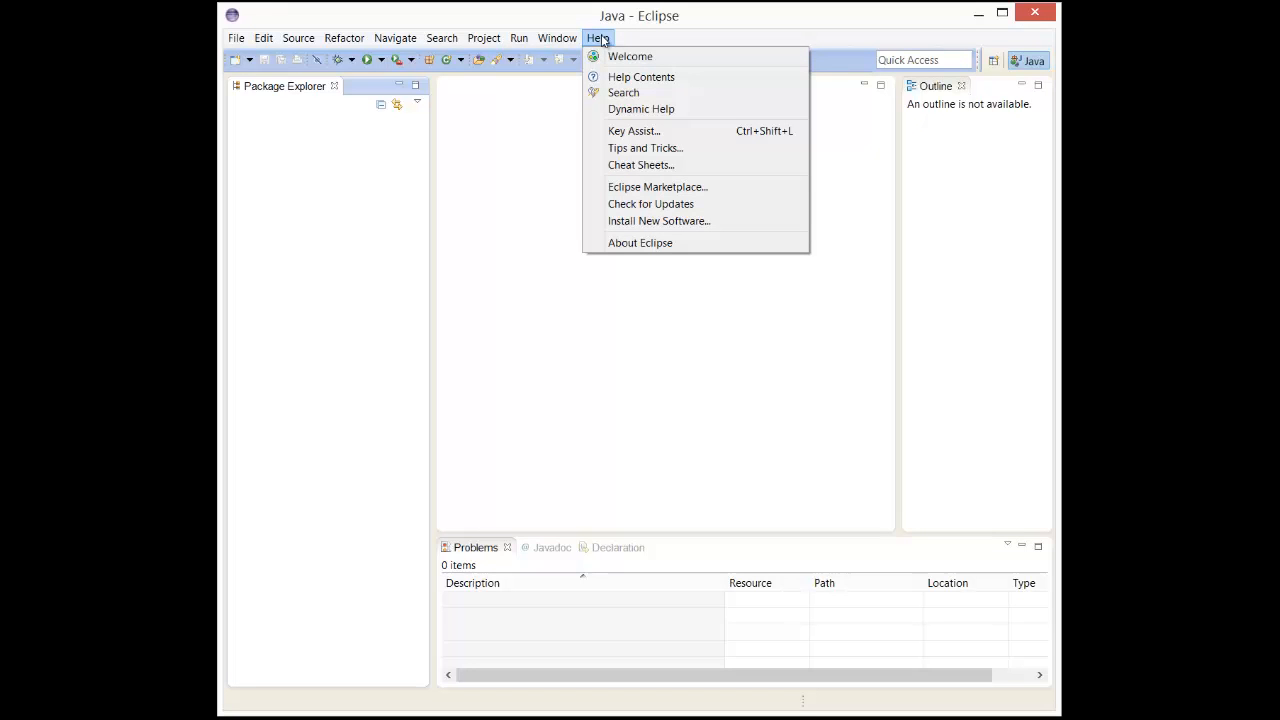
left_click(642, 224)
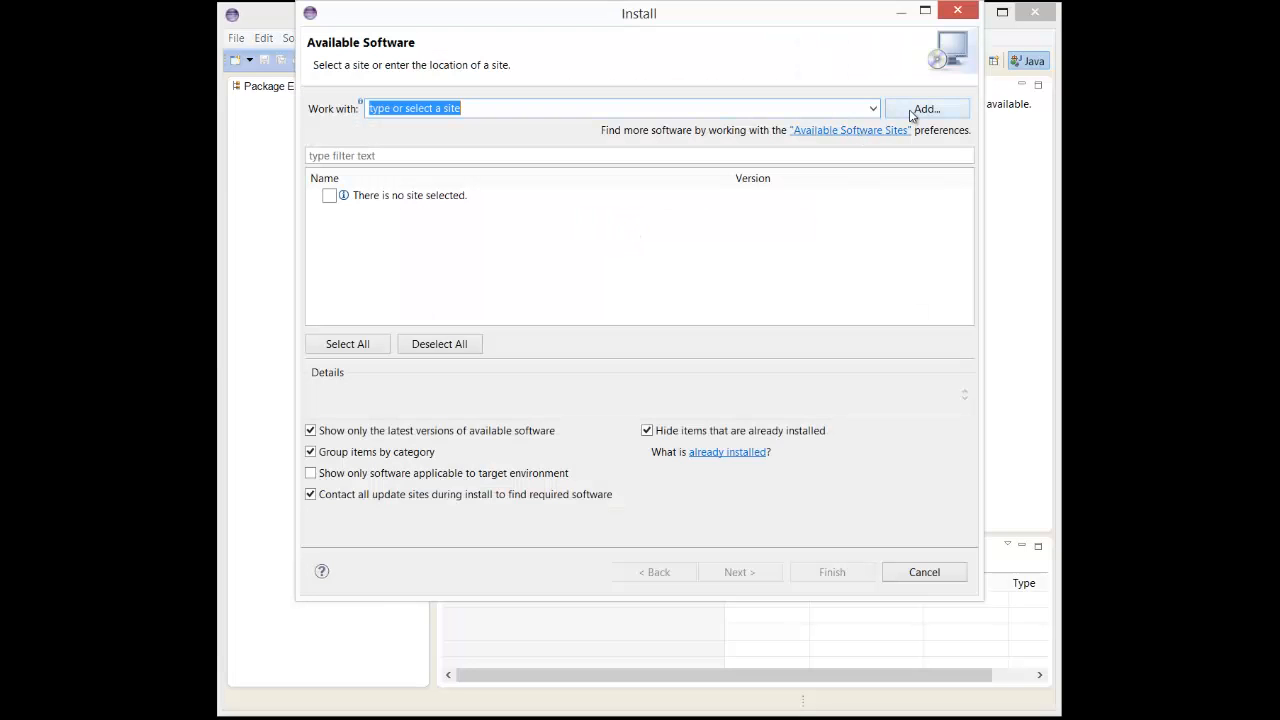
left_click(909, 109)
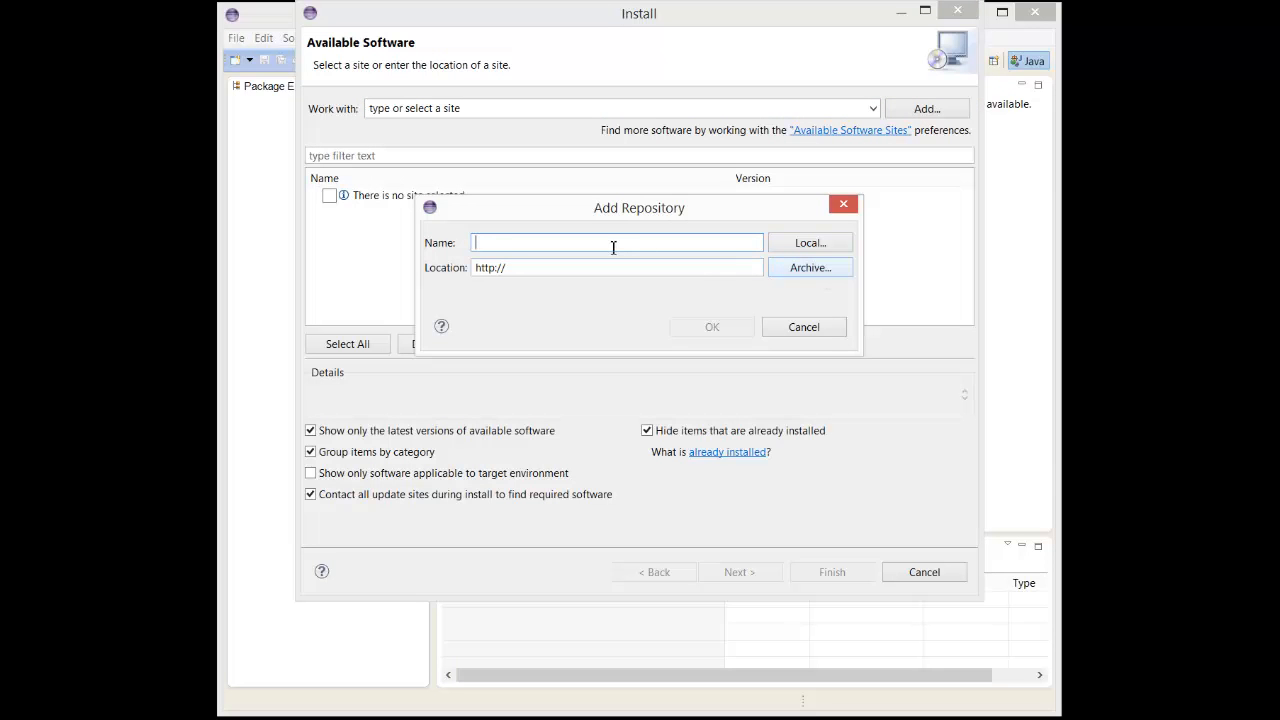
left_click(797, 272)
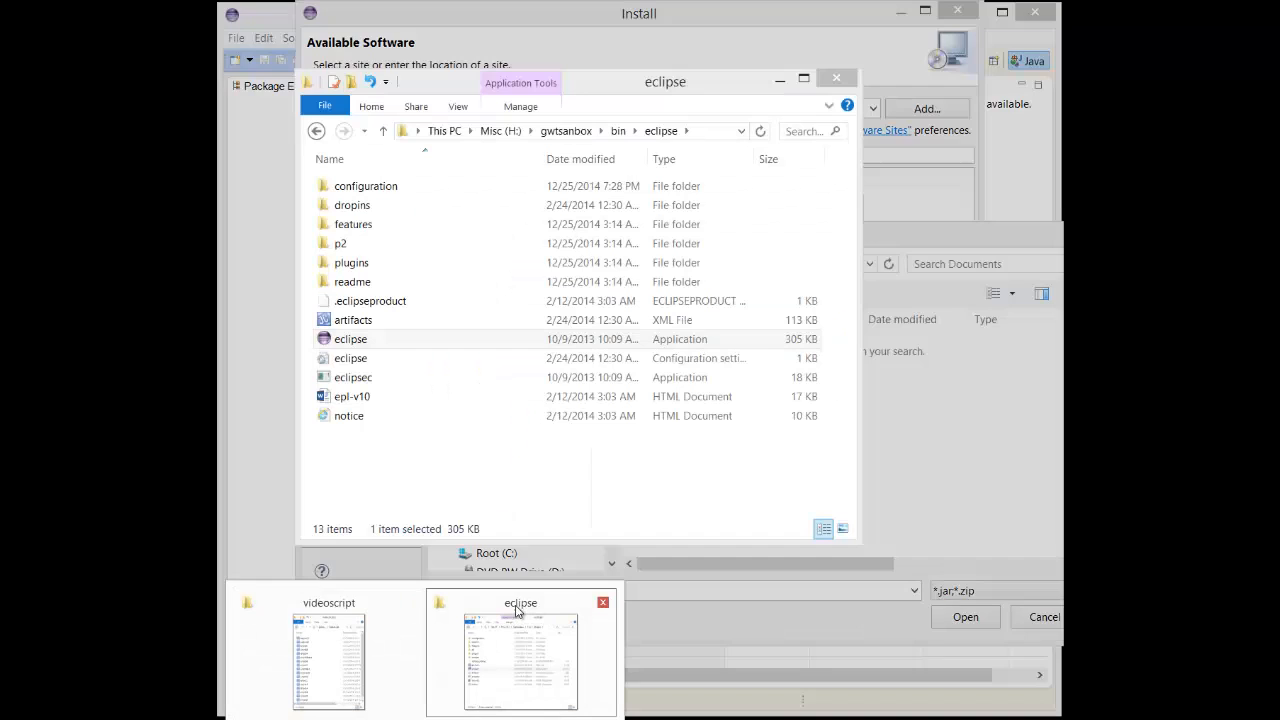
left_click(517, 612)
left_click(316, 131)
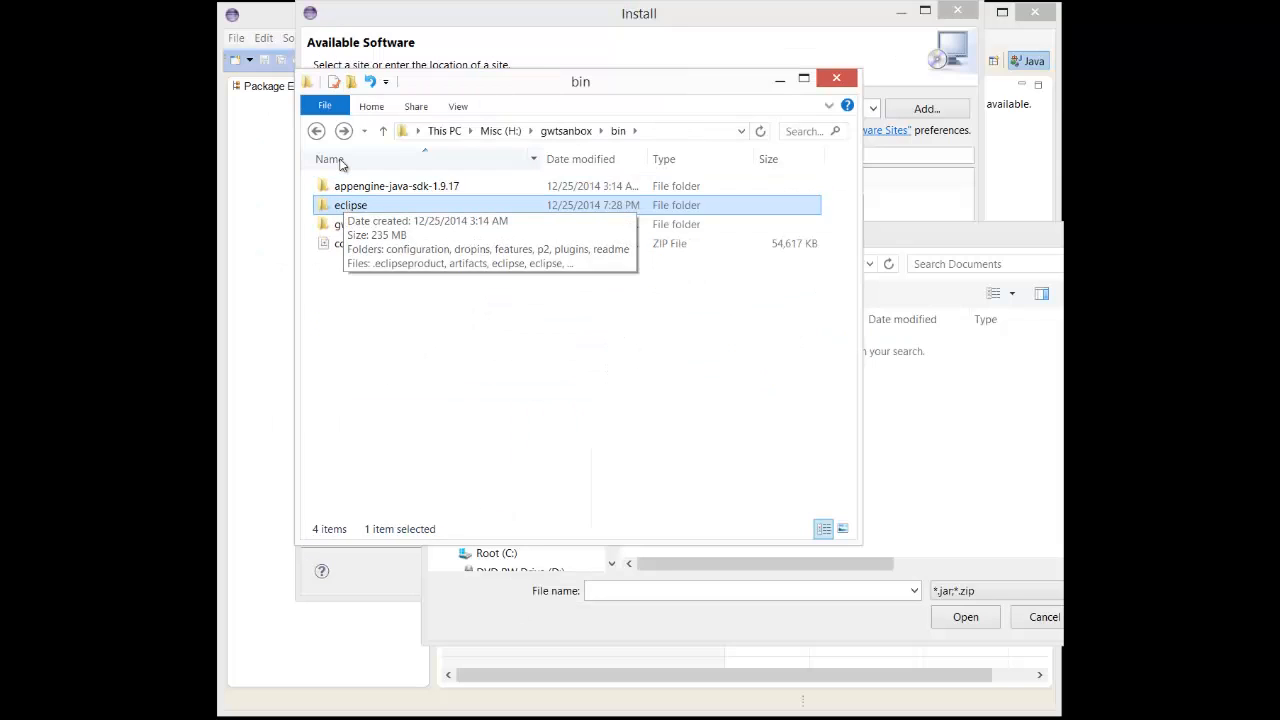
left_click(842, 588)
type("H:\\gwtsanbox\\bin")
key("Return")
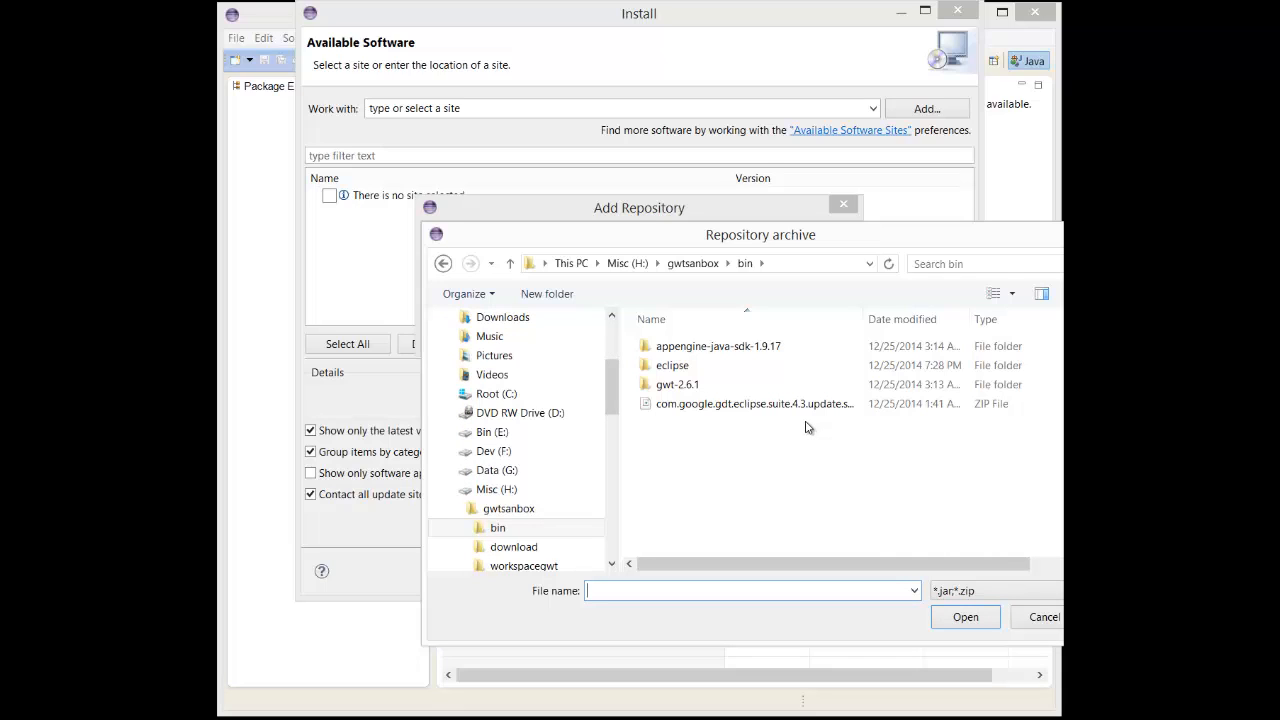
Add the com.google.gdt.eclipse.suite.4.3.update.site_3.8.0 zip file as the repository, leaving its name blank.
left_click_drag(863, 320, 890, 320)
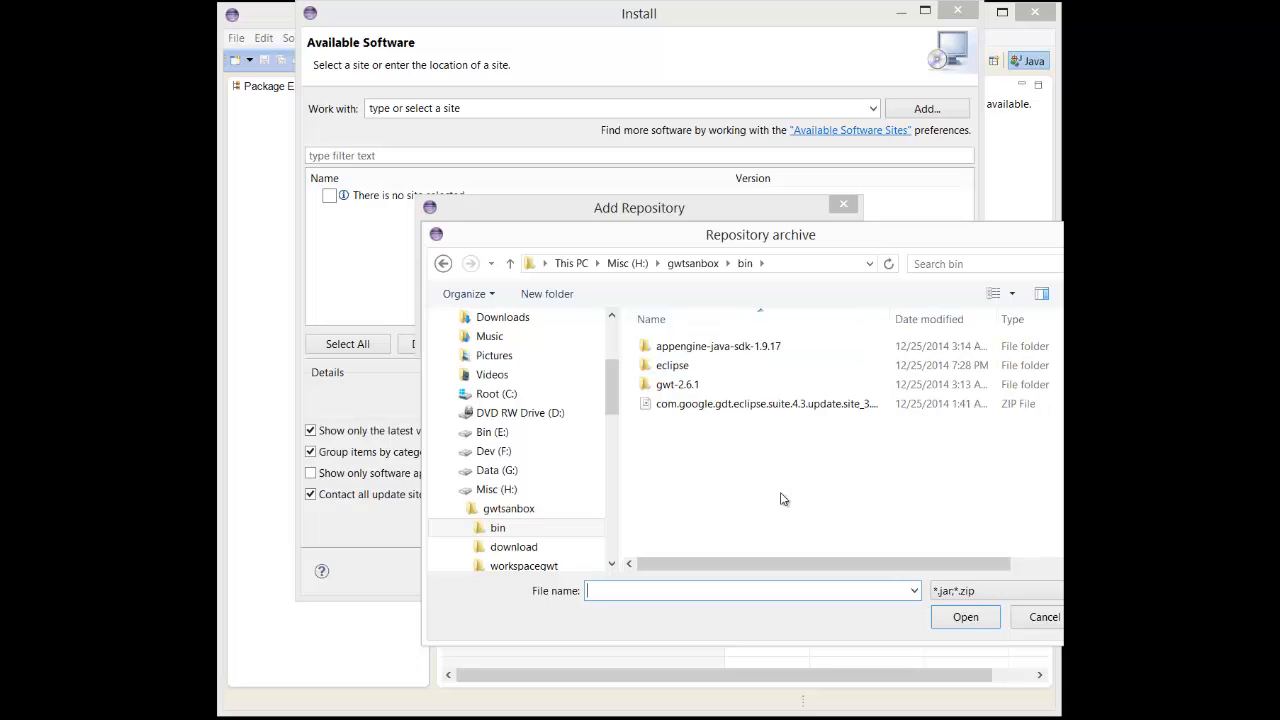
left_click(725, 405)
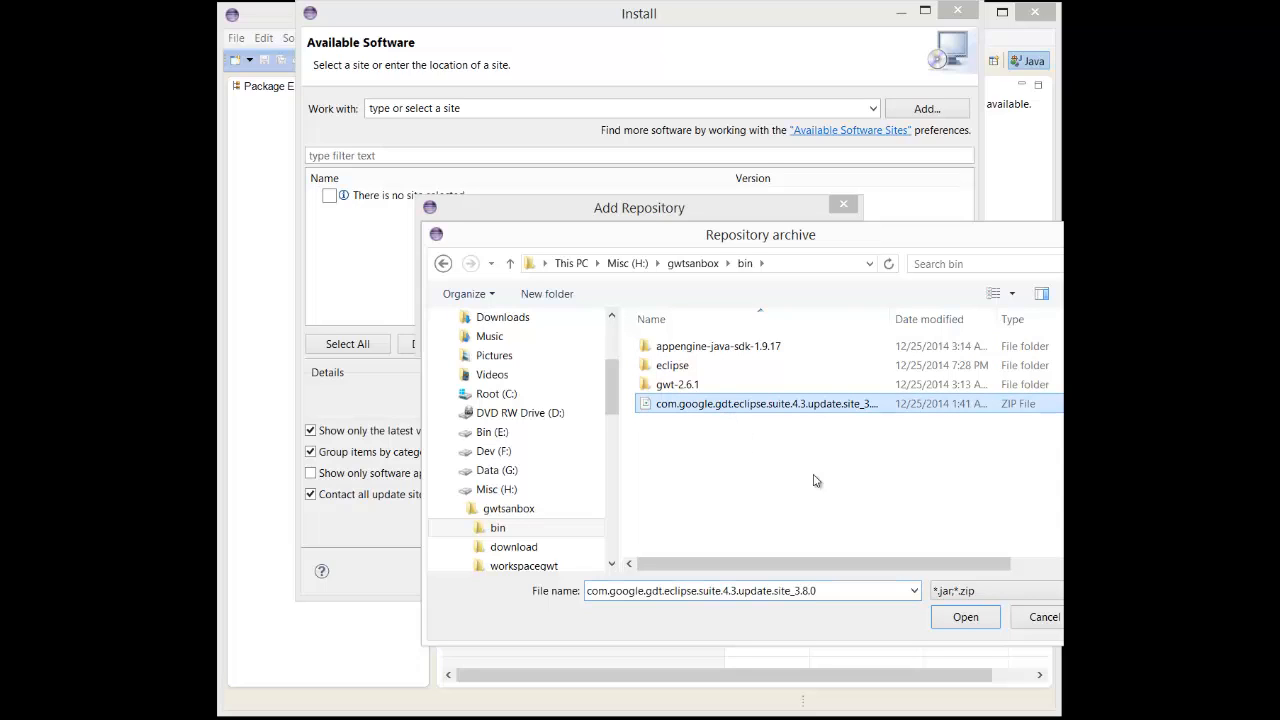
left_click(958, 620)
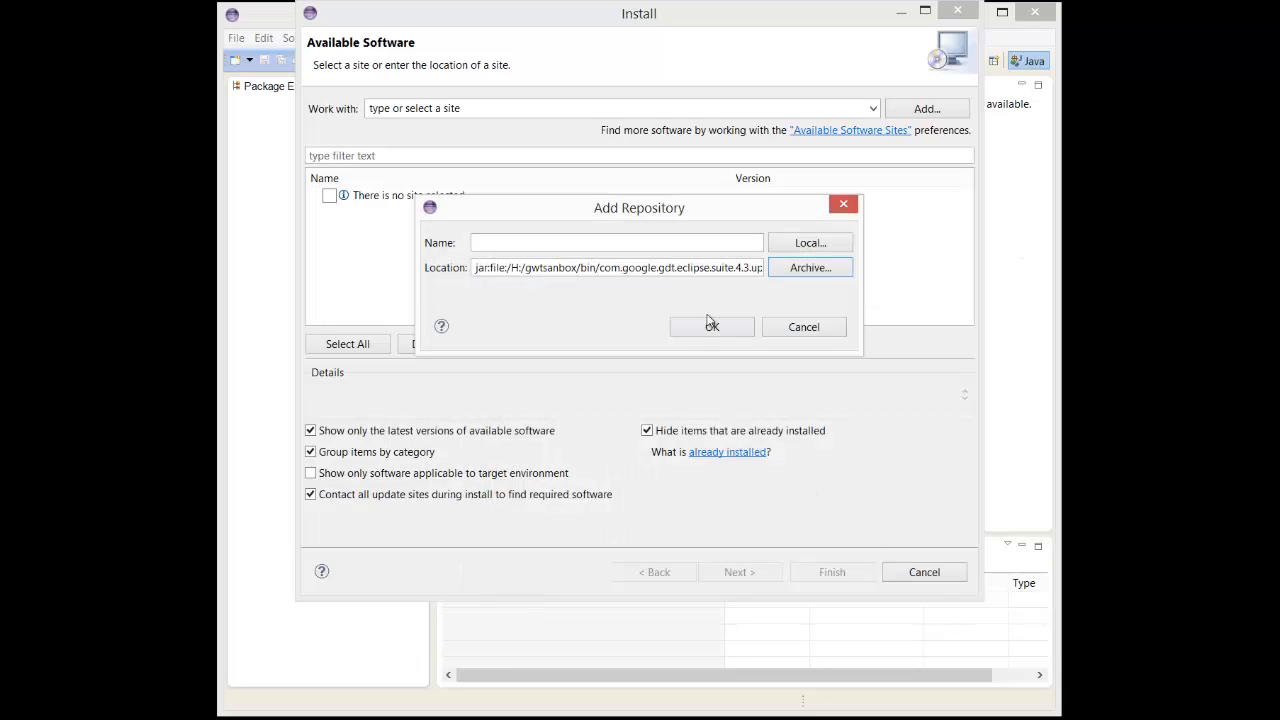
left_click(678, 334)
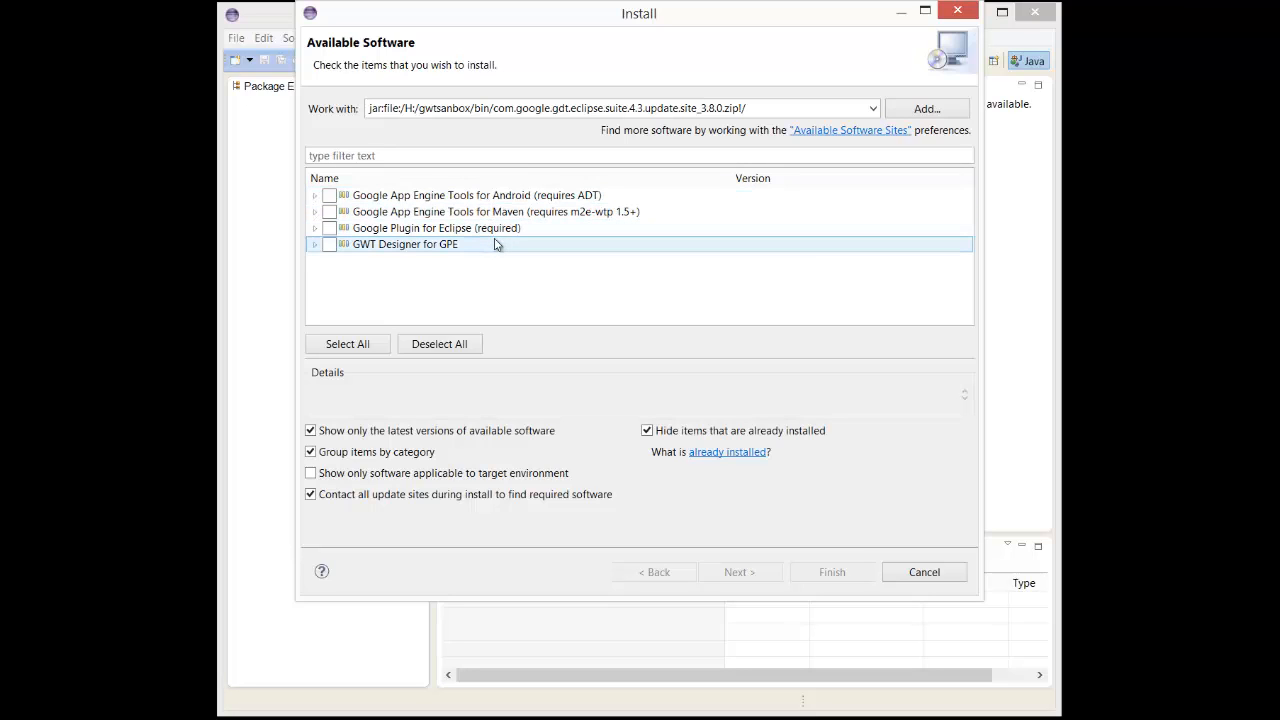
Select all items of the repository and proceed to the licenses, keeping the installation the same and modifying the installed items to be compatible.
left_click(380, 343)
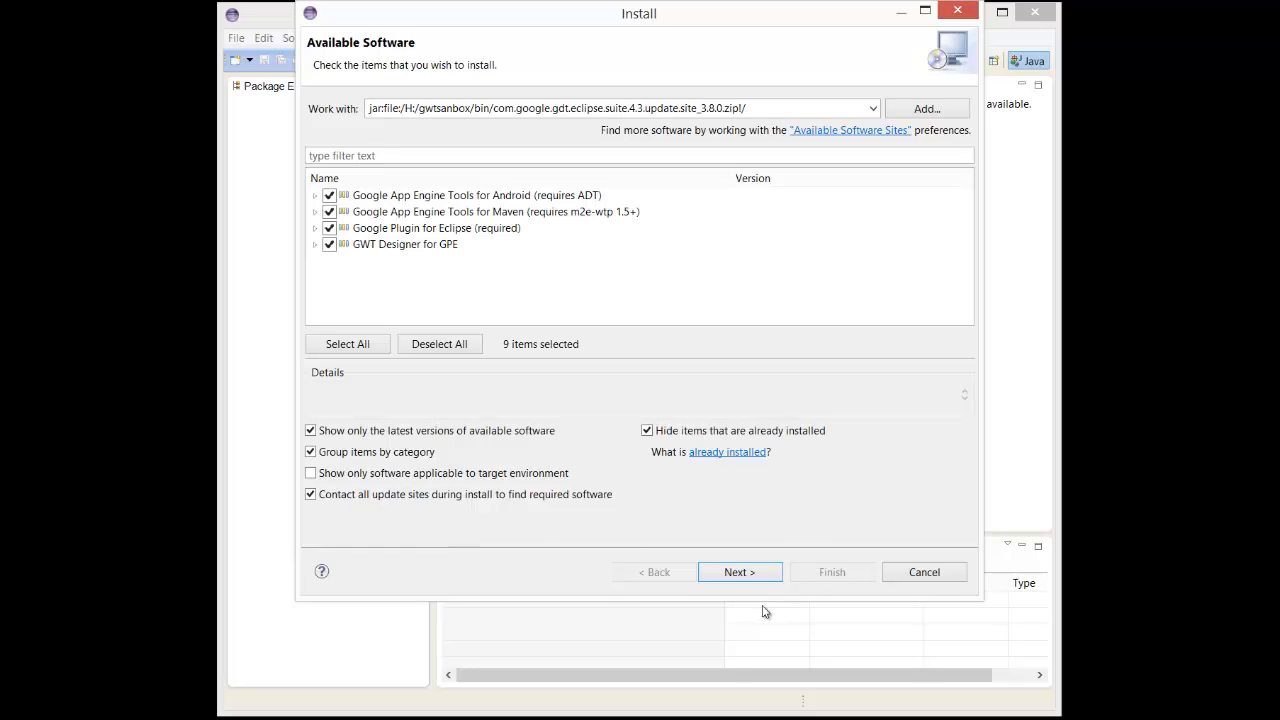
left_click(740, 572)
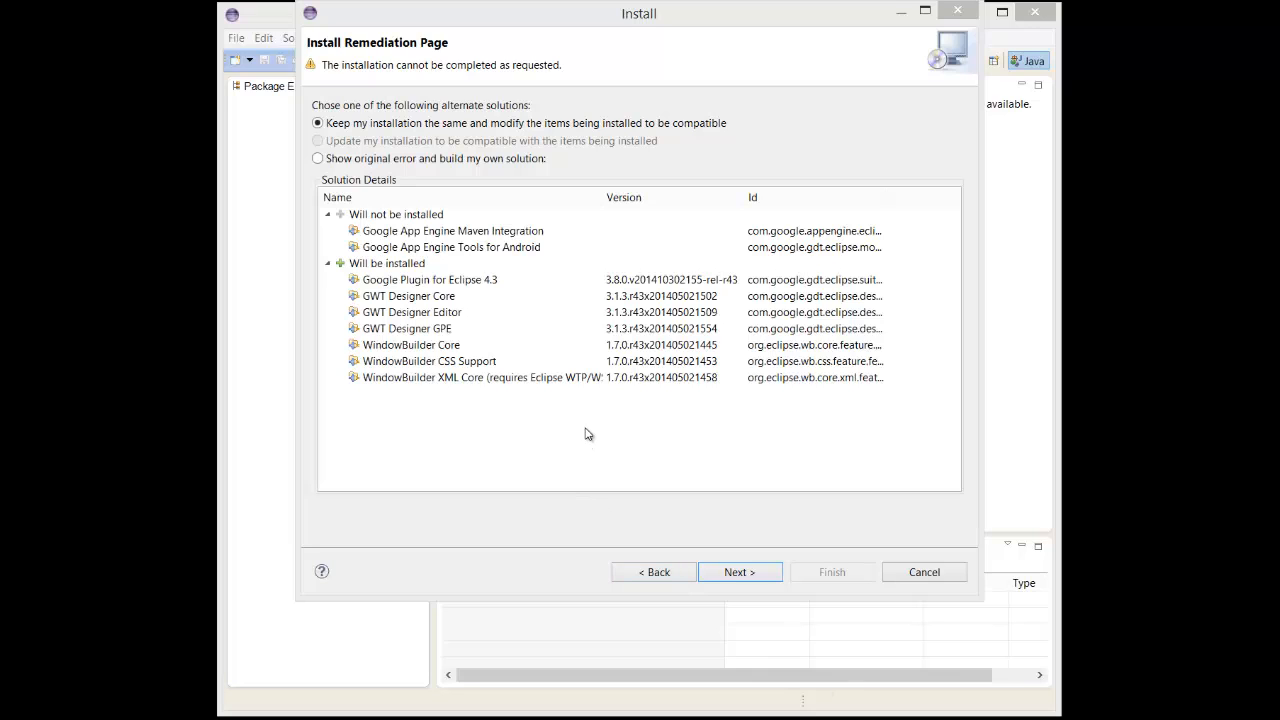
left_click(735, 577)
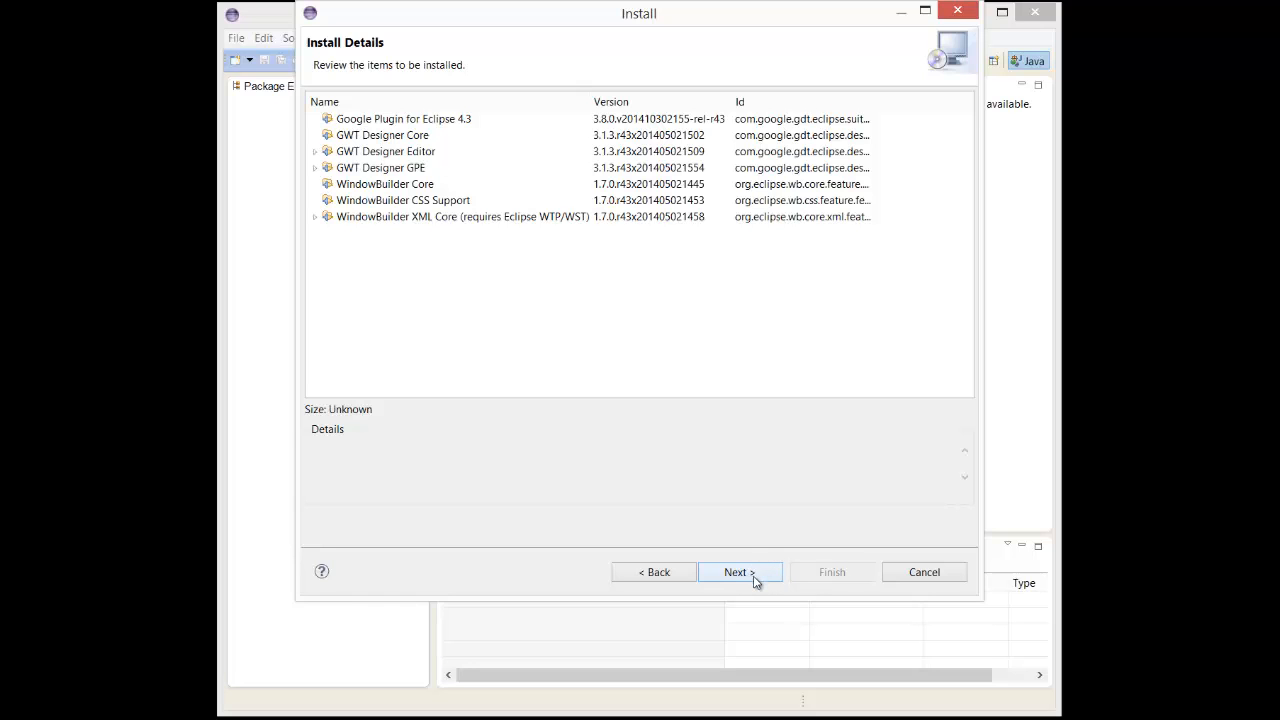
left_click(755, 580)
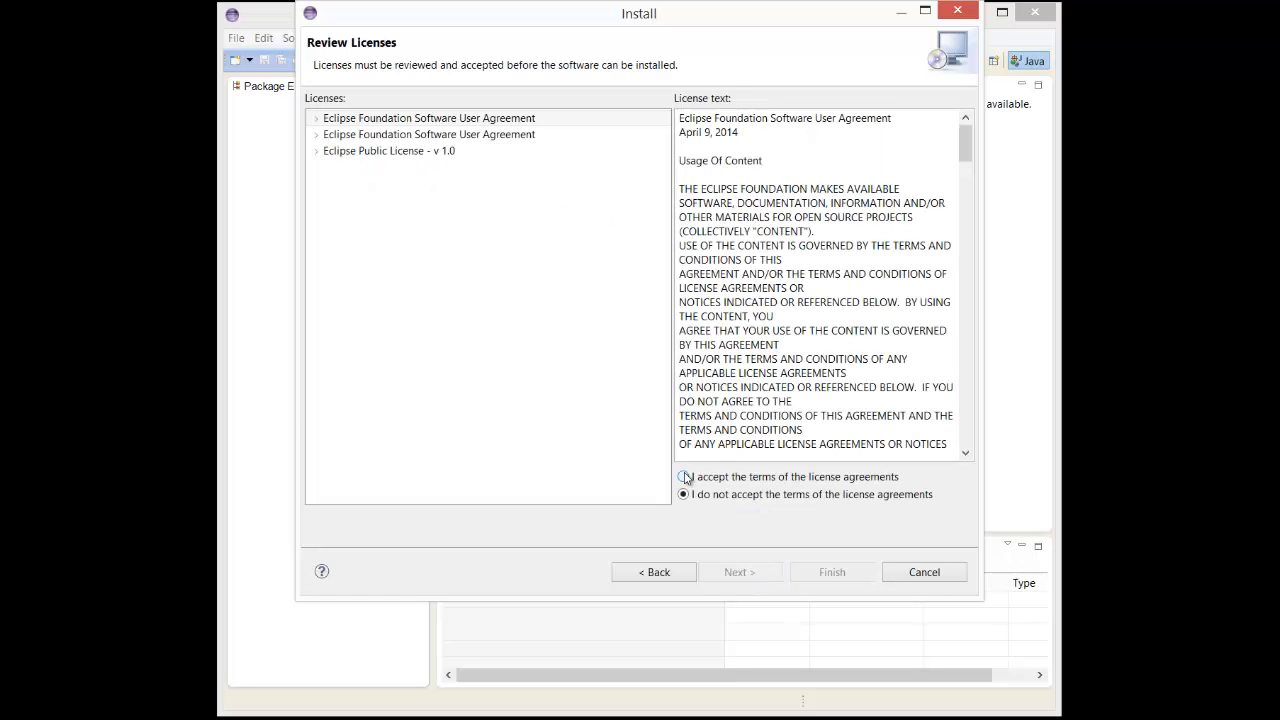
Accept the terms of the license agreements, look through the license text and start the installation.
left_click(683, 477)
left_click(729, 415)
scroll(729, 415, "down", 8)
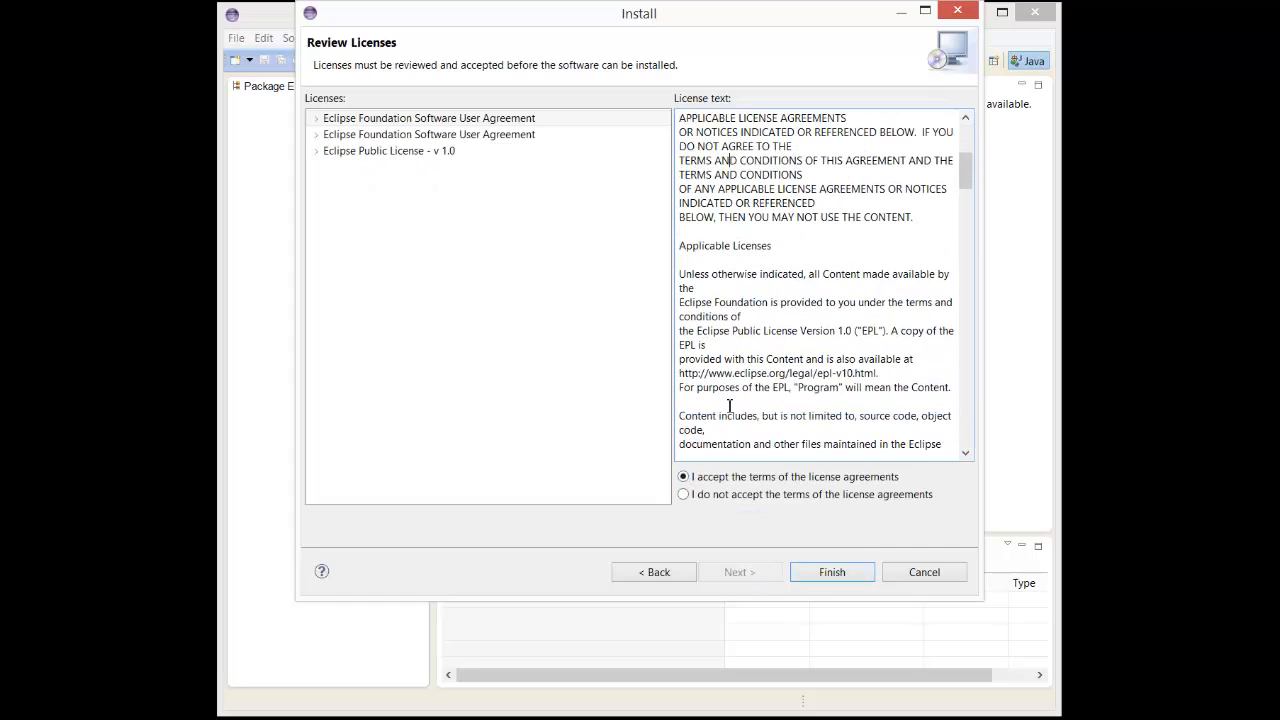
scroll(787, 418, "up", 6)
scroll(787, 418, "up", 2)
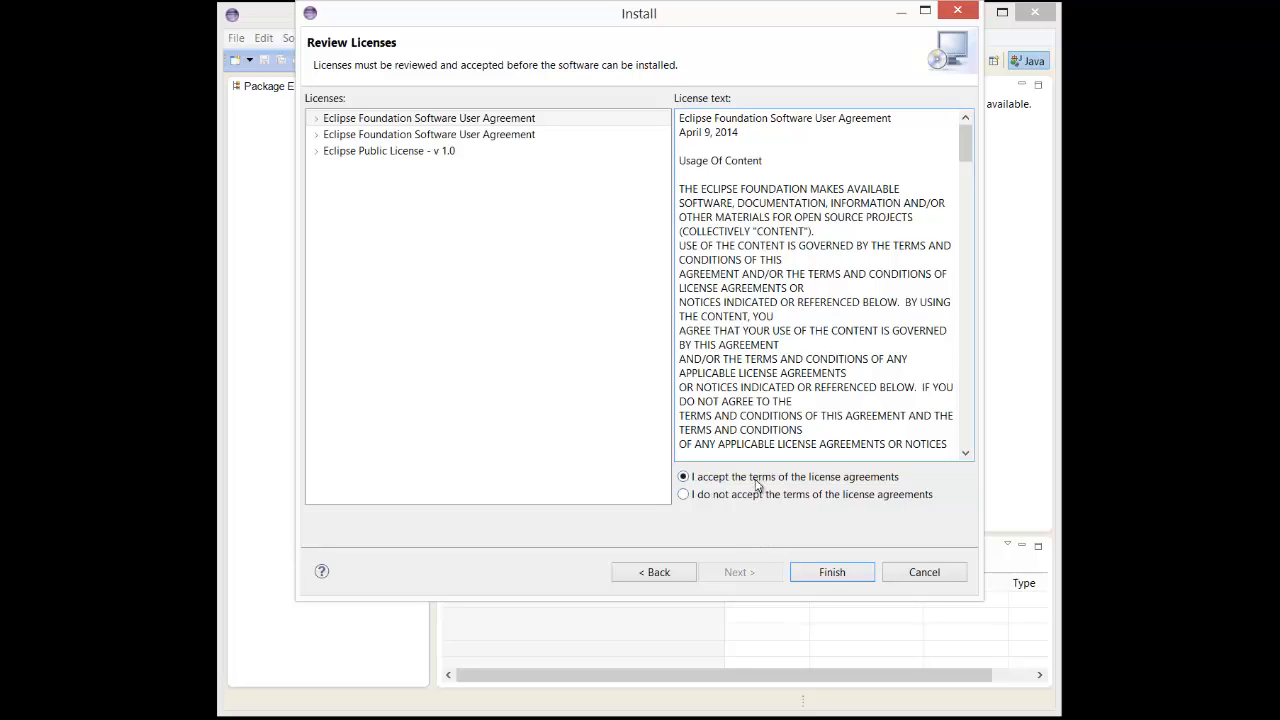
left_click(845, 573)
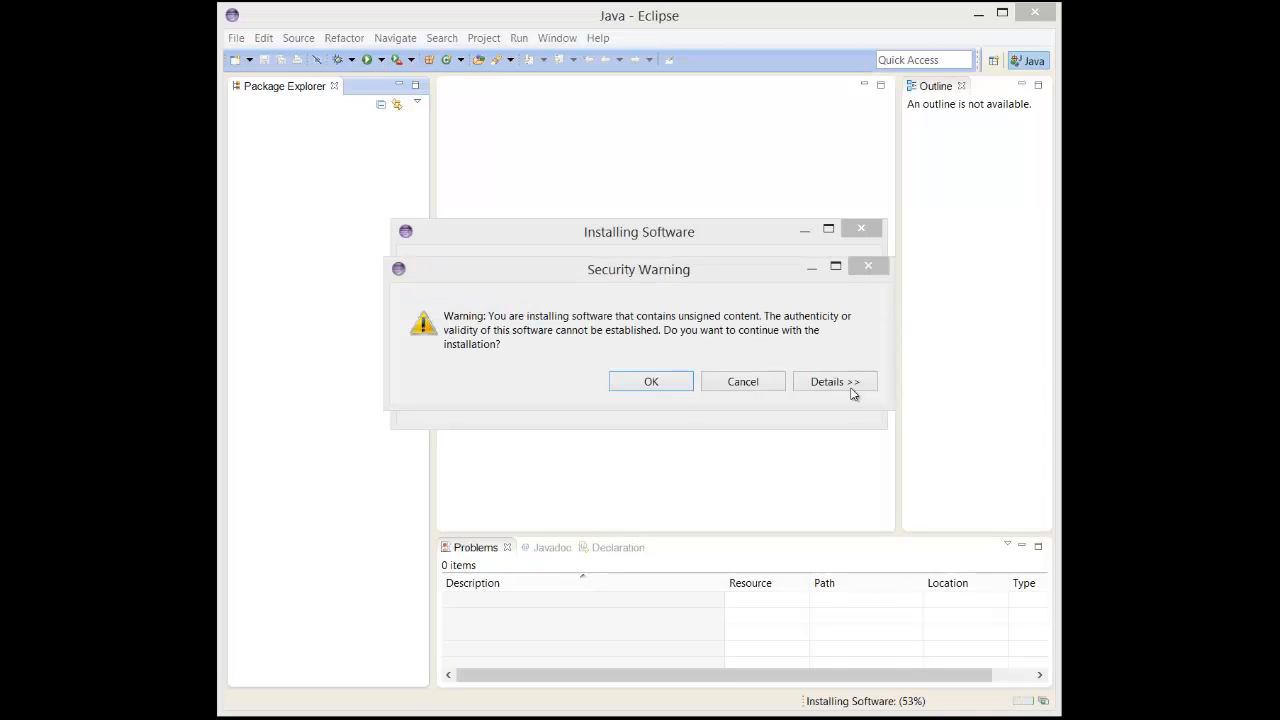
Allow the unsigned content to be installed and restart Eclipse with the H:\gwtsanbox\workspacegwt workspace.
left_click(664, 383)
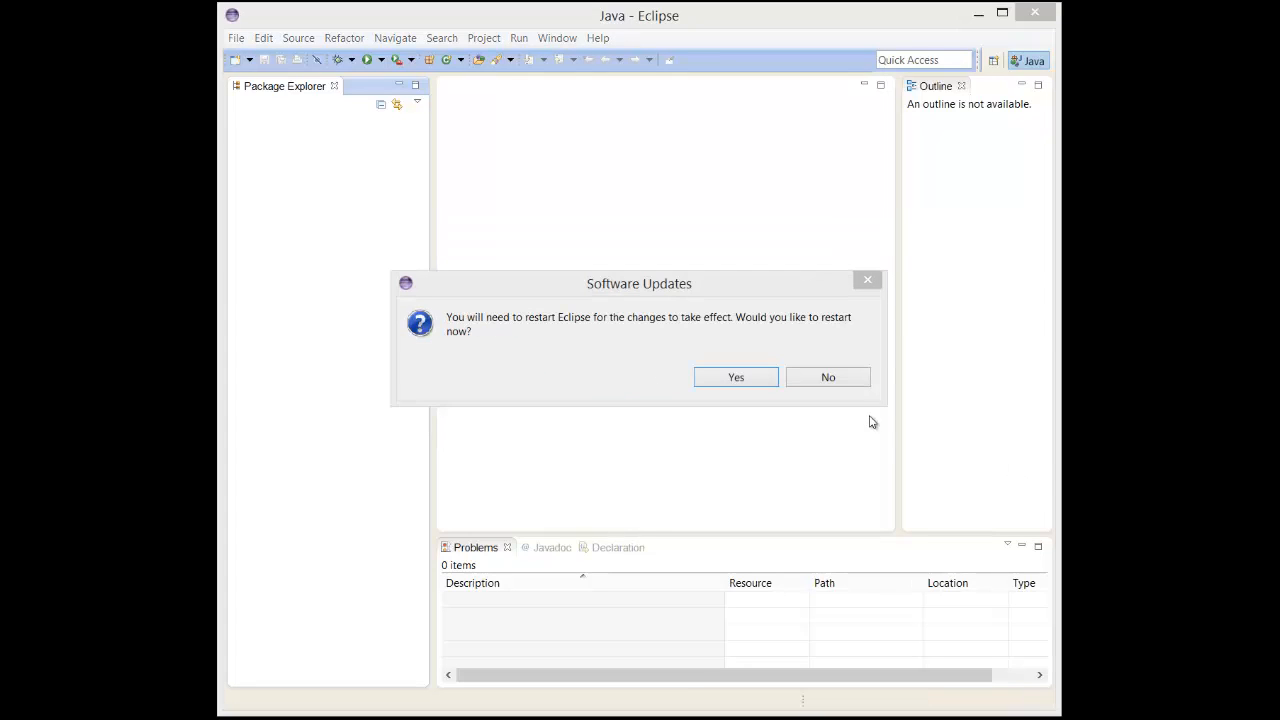
left_click(735, 377)
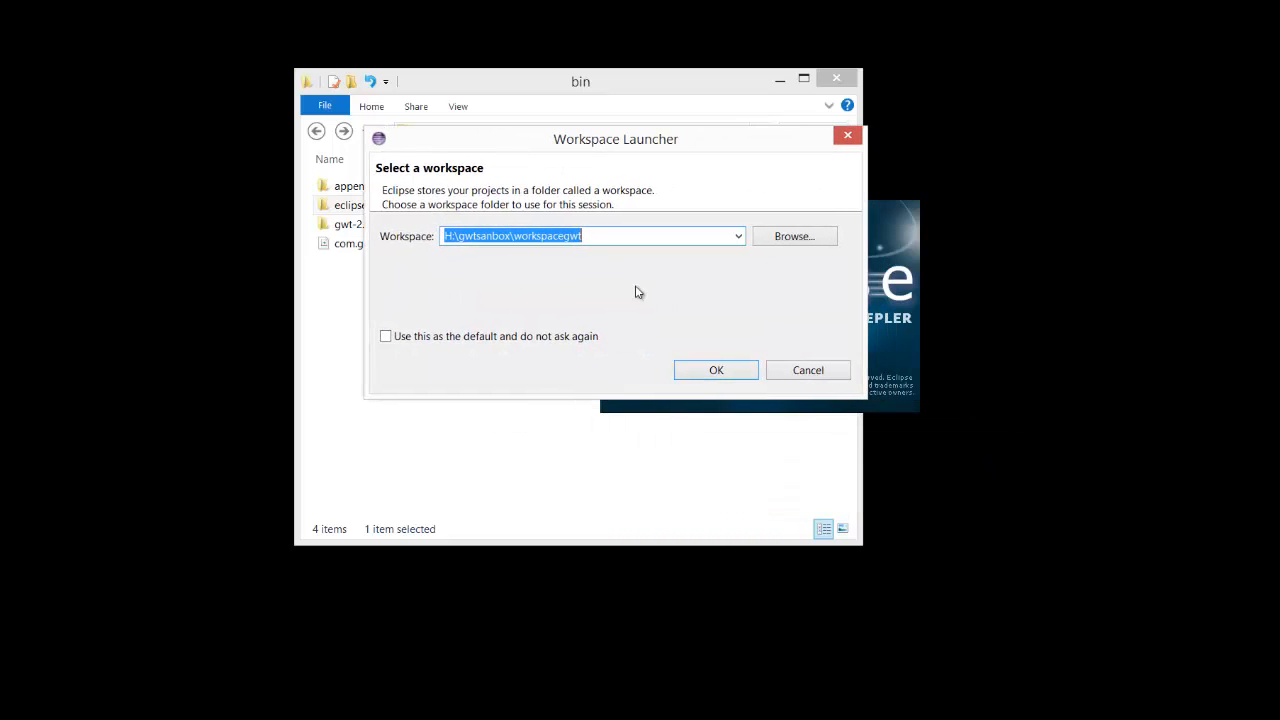
left_click(705, 372)
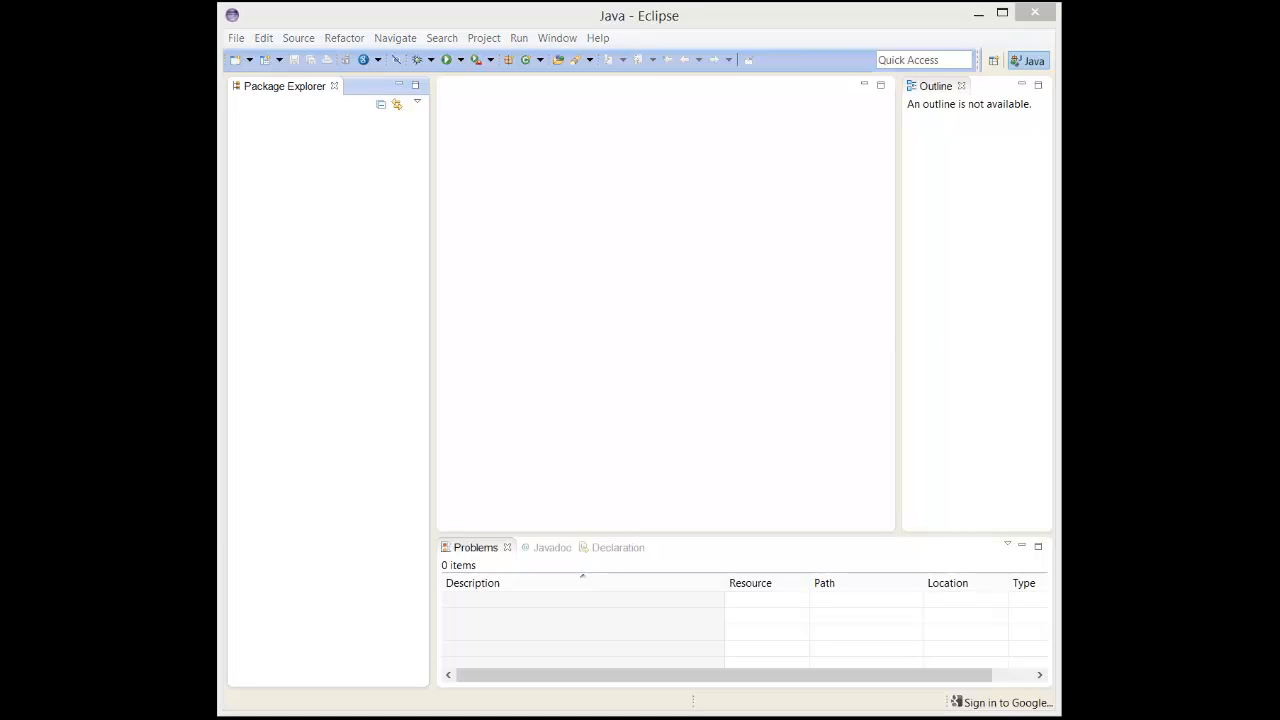
Switch to the browser and open the Configure Eclipse page under Get Started, going through the GWT home page.
key("alt+Tab")
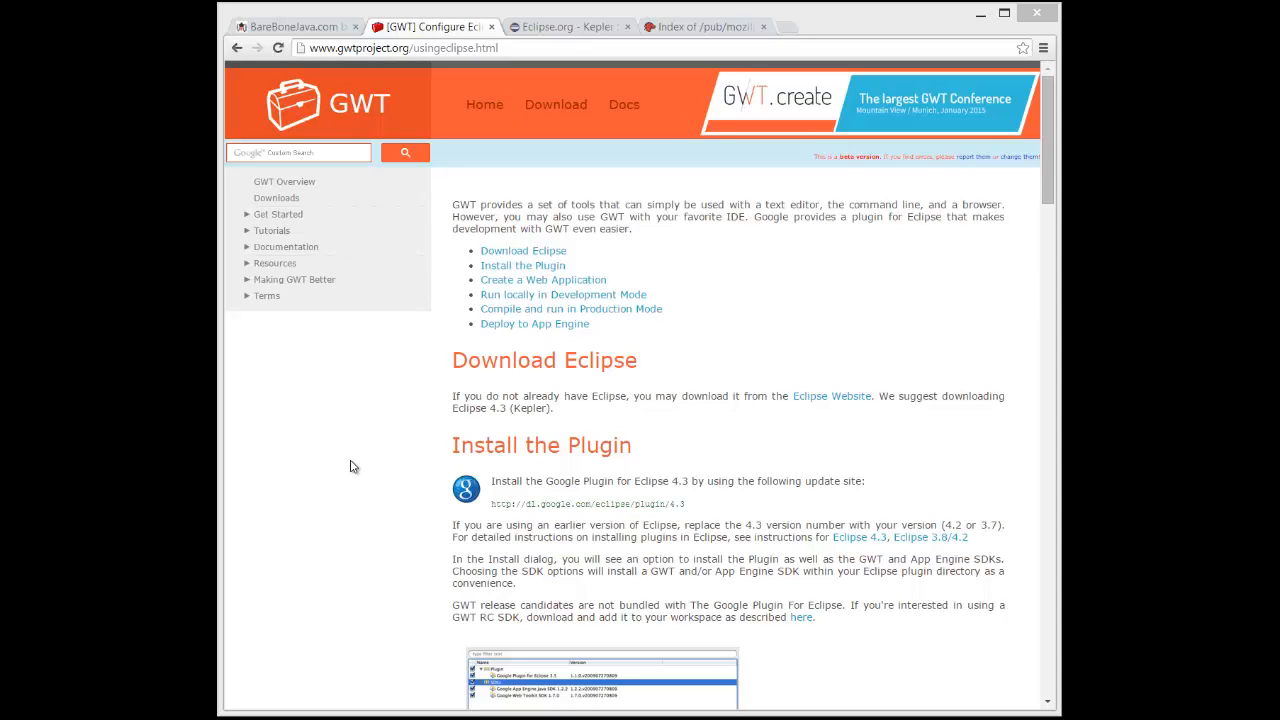
left_click(352, 110)
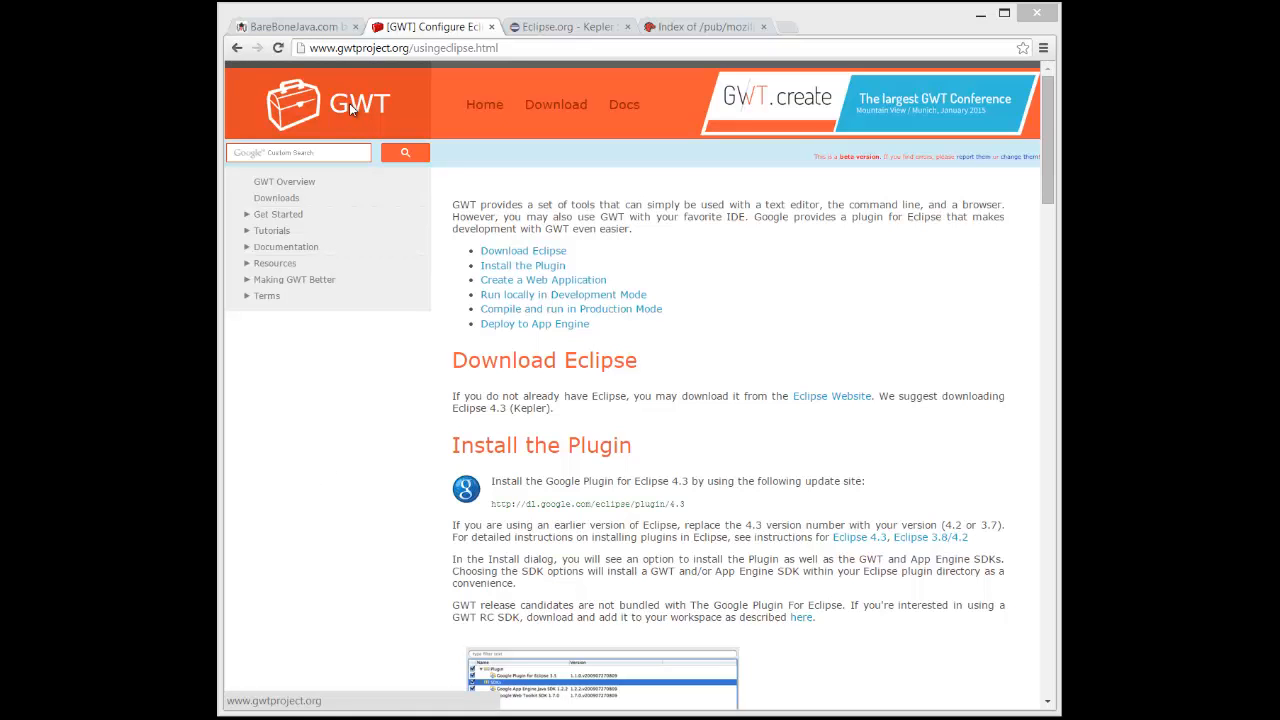
left_click(287, 218)
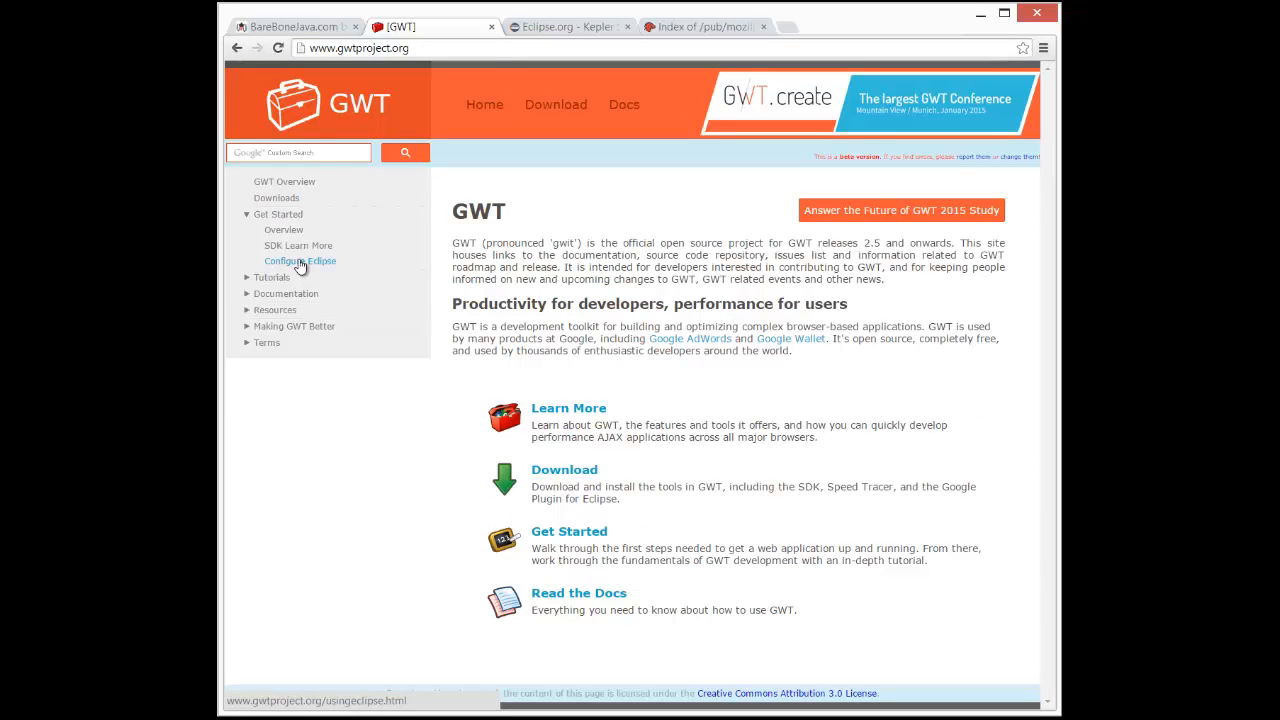
left_click(301, 262)
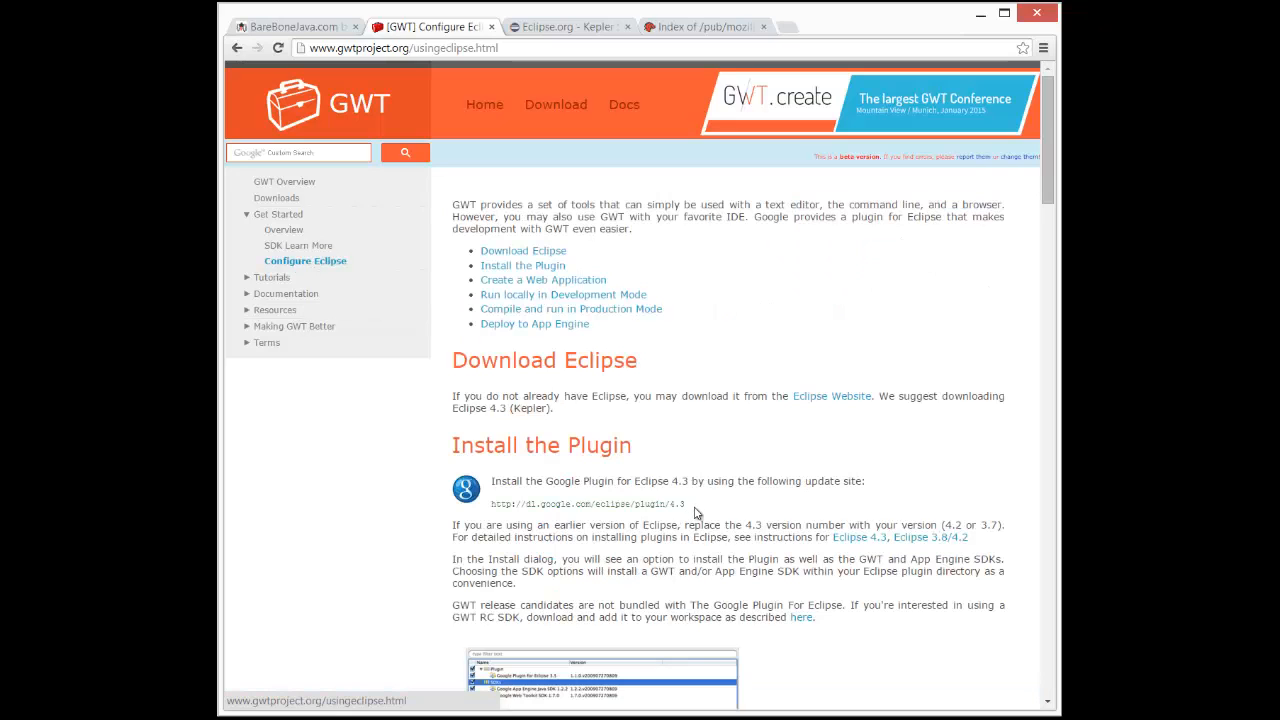
Copy the Google Plugin update site address for Eclipse 4.3 from the Install the Plugin section.
left_click_drag(684, 504, 492, 506)
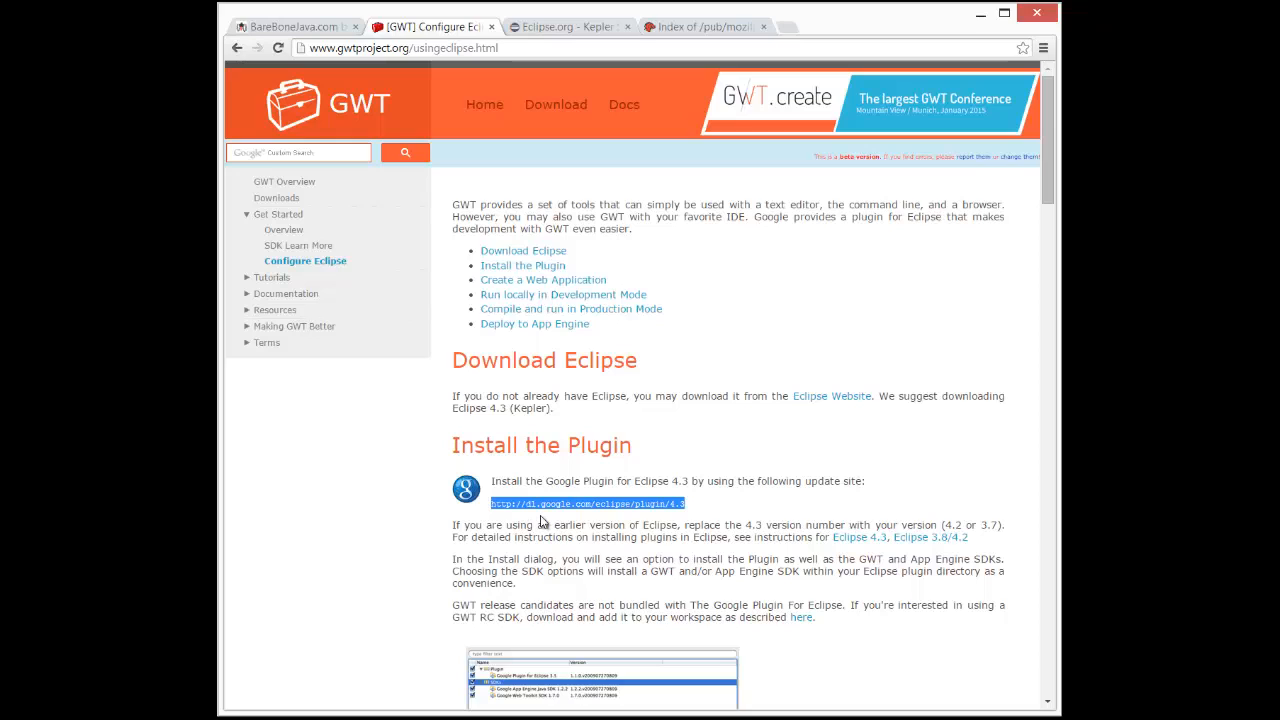
right_click(622, 509)
left_click(641, 519)
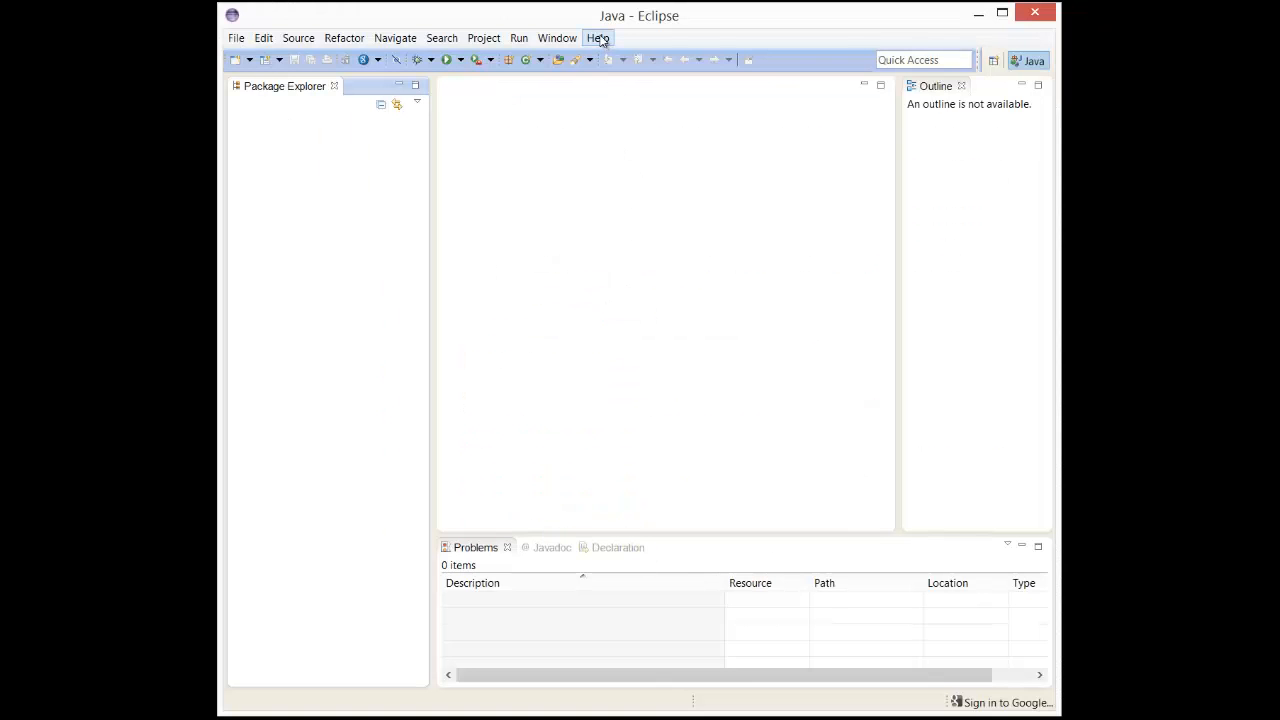
left_click(598, 38)
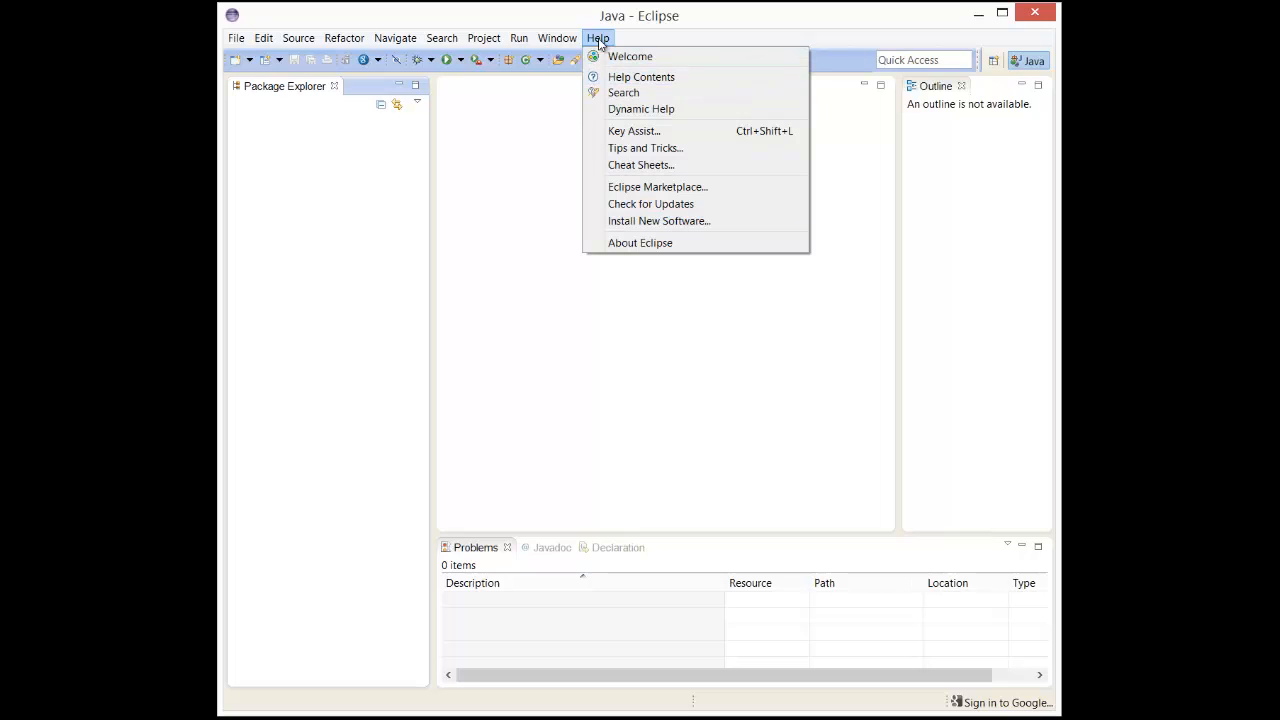
left_click(634, 221)
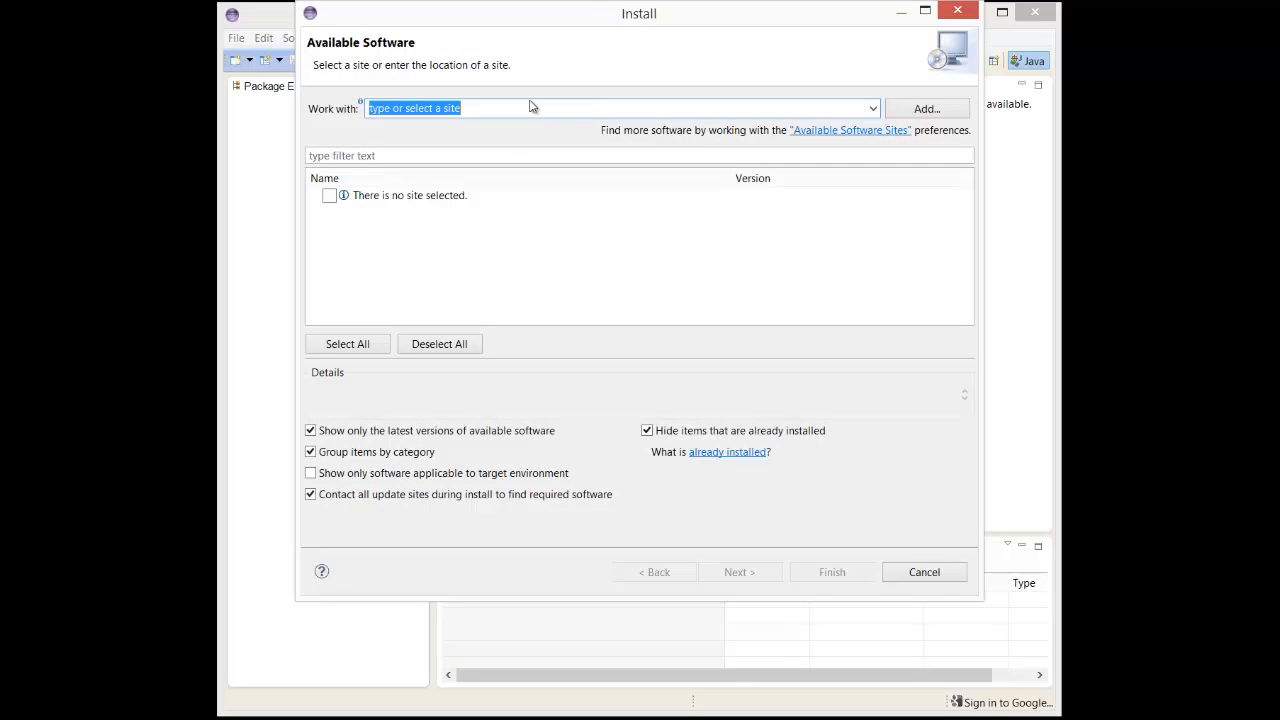
key("ctrl+v")
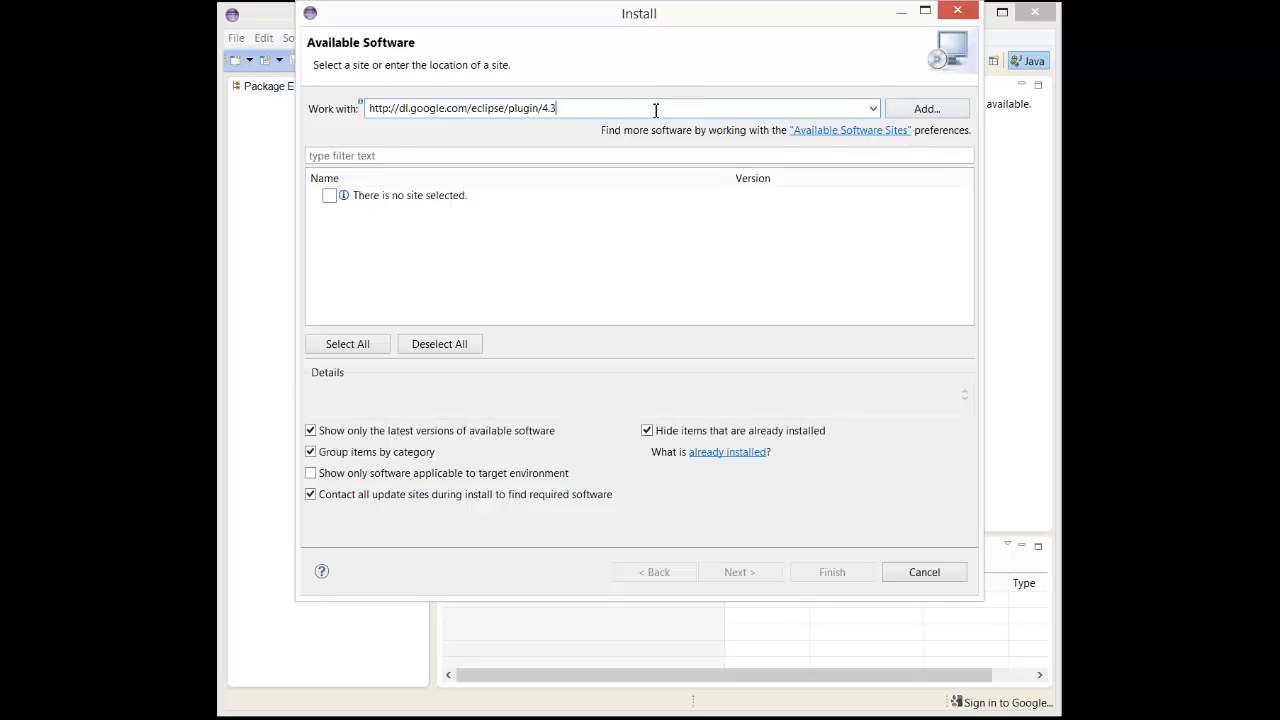
key("Return")
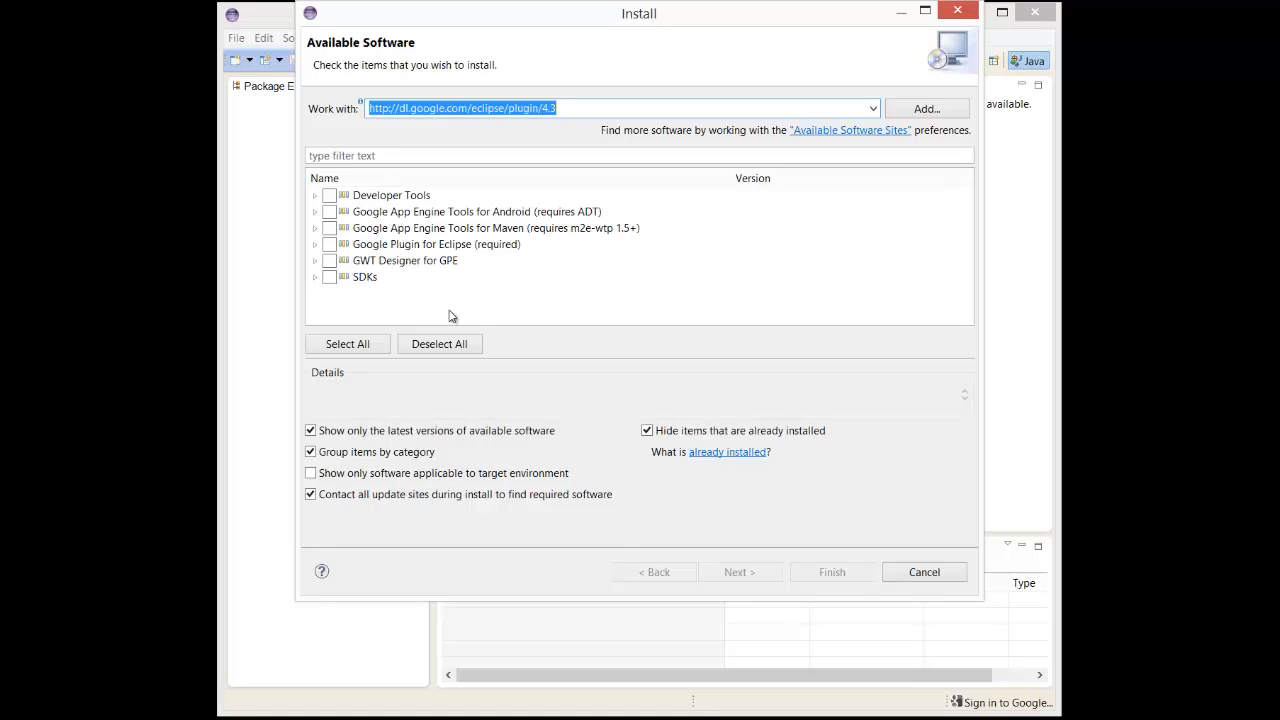
left_click(924, 572)
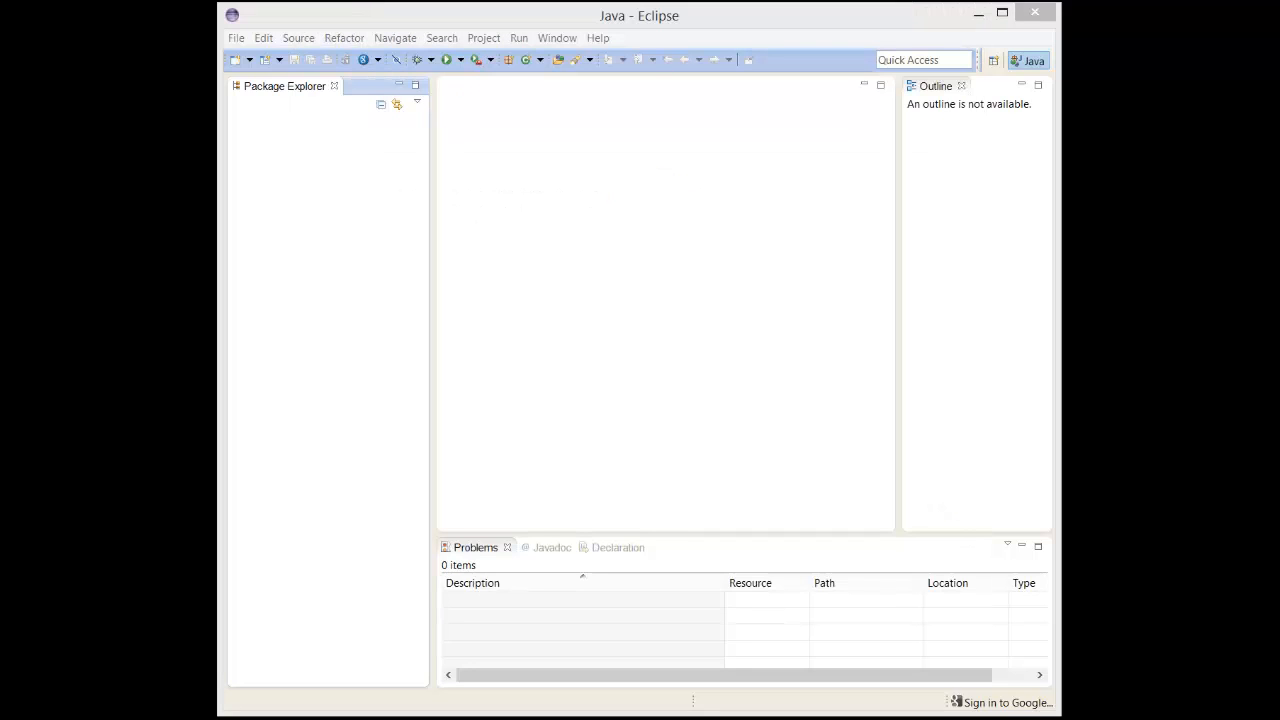